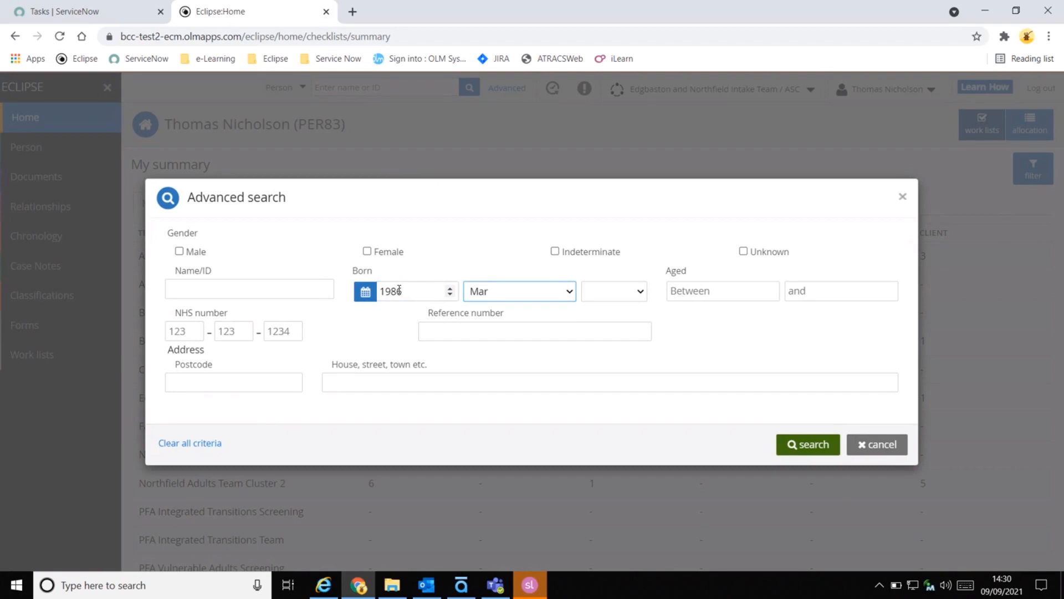
Complete the month and day of the date of birth in the advanced search and run the search.
key("Down")
key("Down")
key("Down")
key("Up")
key("Tab")
key("2")
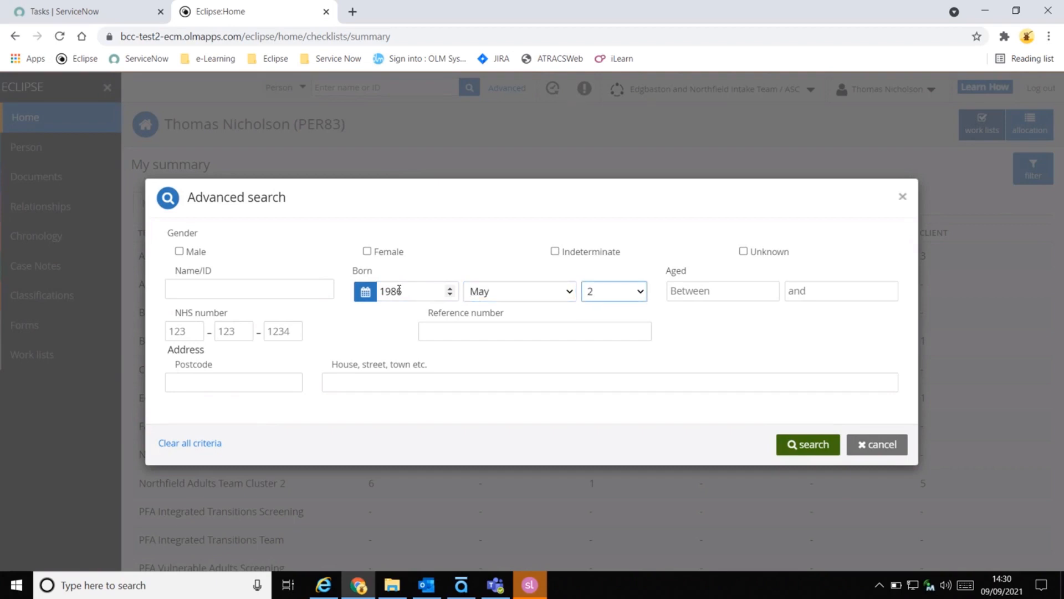
key("3")
left_click(793, 450)
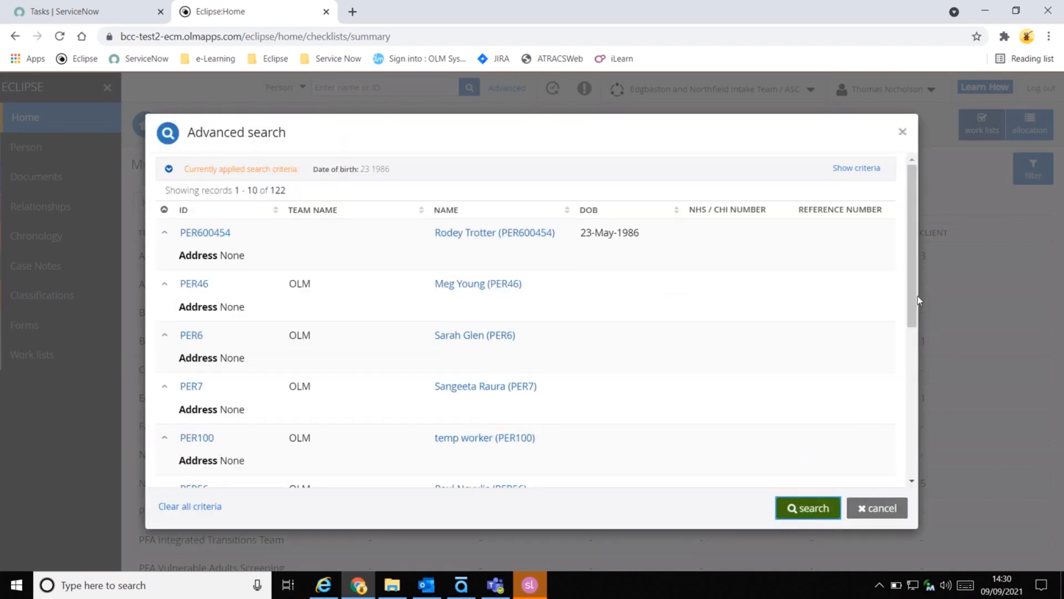
Look through the pages of search results for an existing record of the person, and close the advanced search.
left_click_drag(913, 288, 910, 439)
left_click(469, 461)
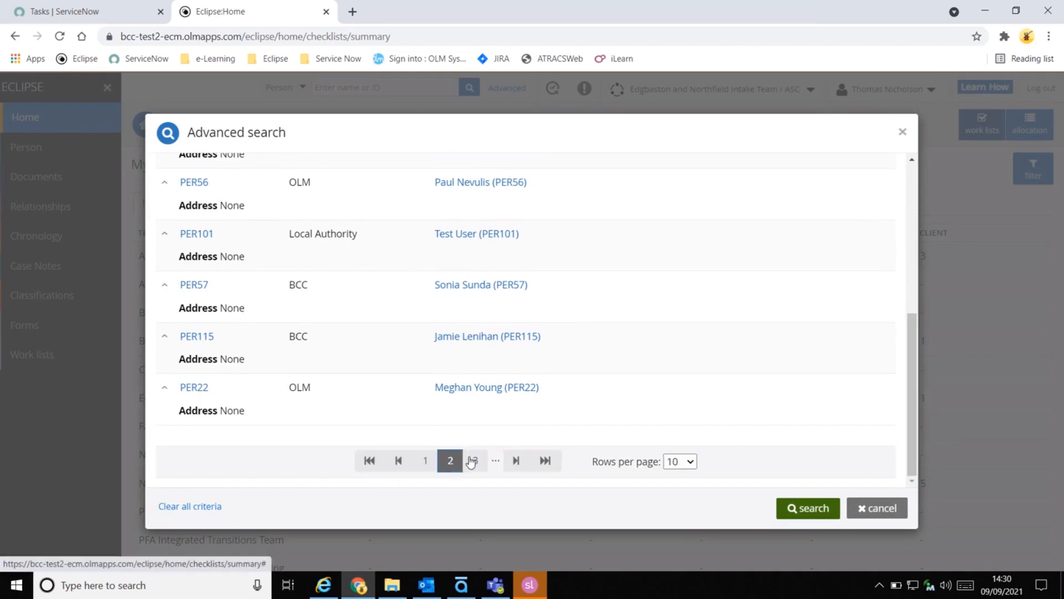
left_click_drag(916, 395, 895, 240)
left_click(880, 521)
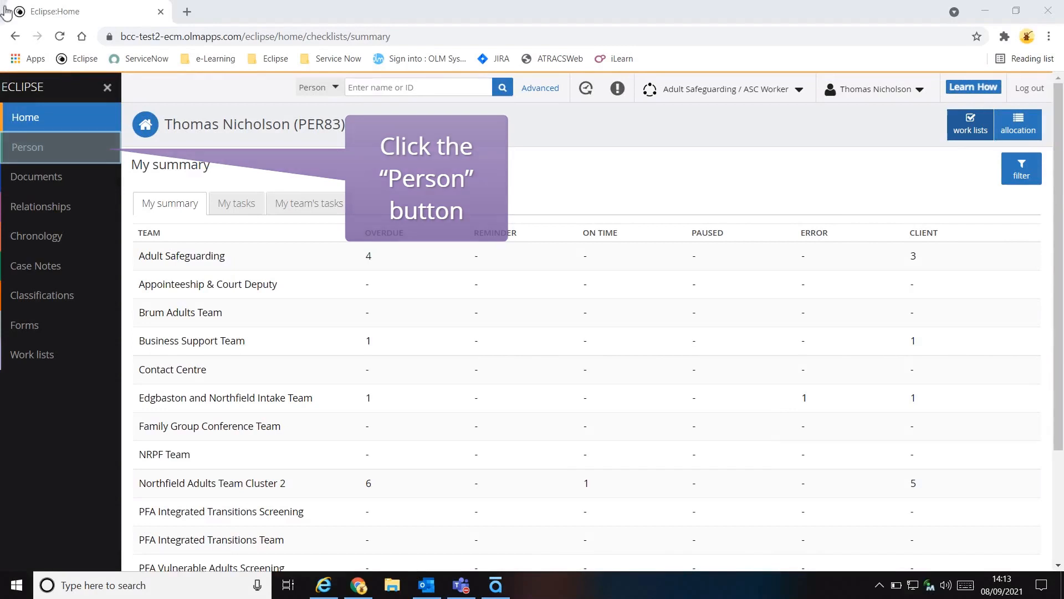
Start adding a new person record with the type Client, carer or family/household member.
left_click(74, 148)
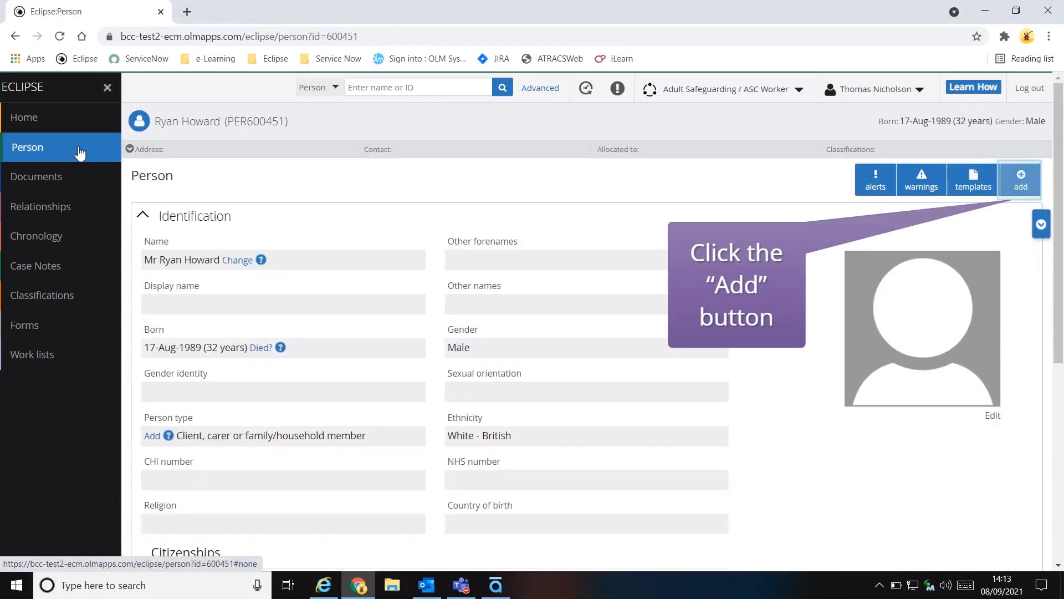
left_click(1023, 181)
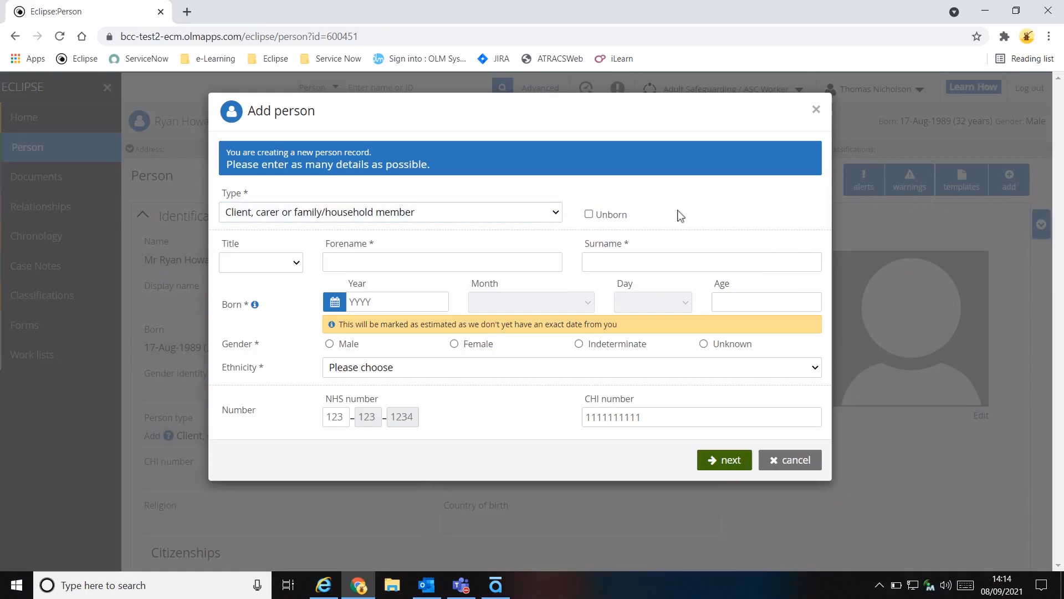
left_click(556, 212)
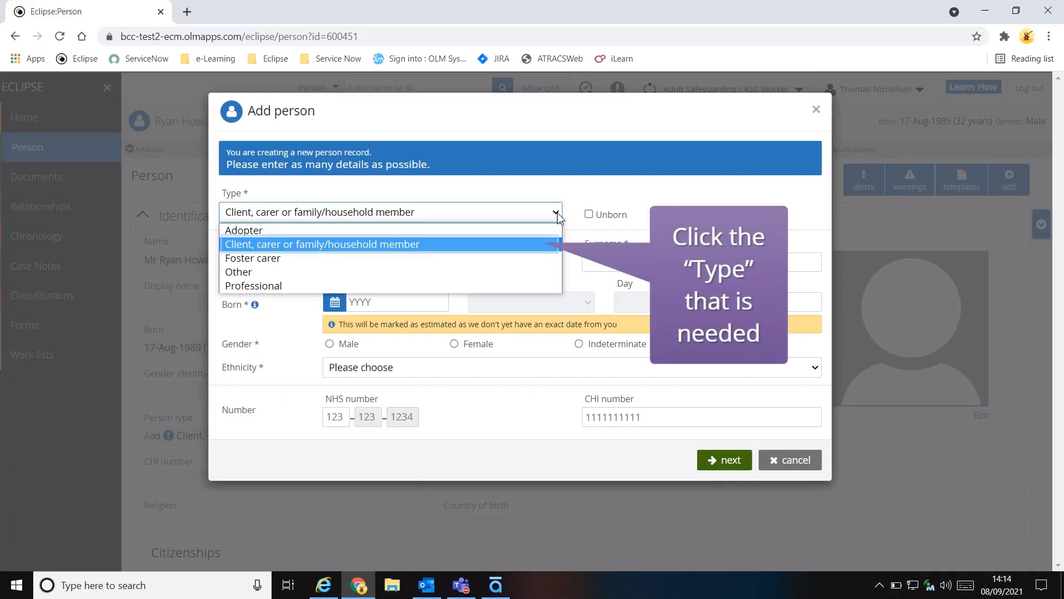
left_click(401, 244)
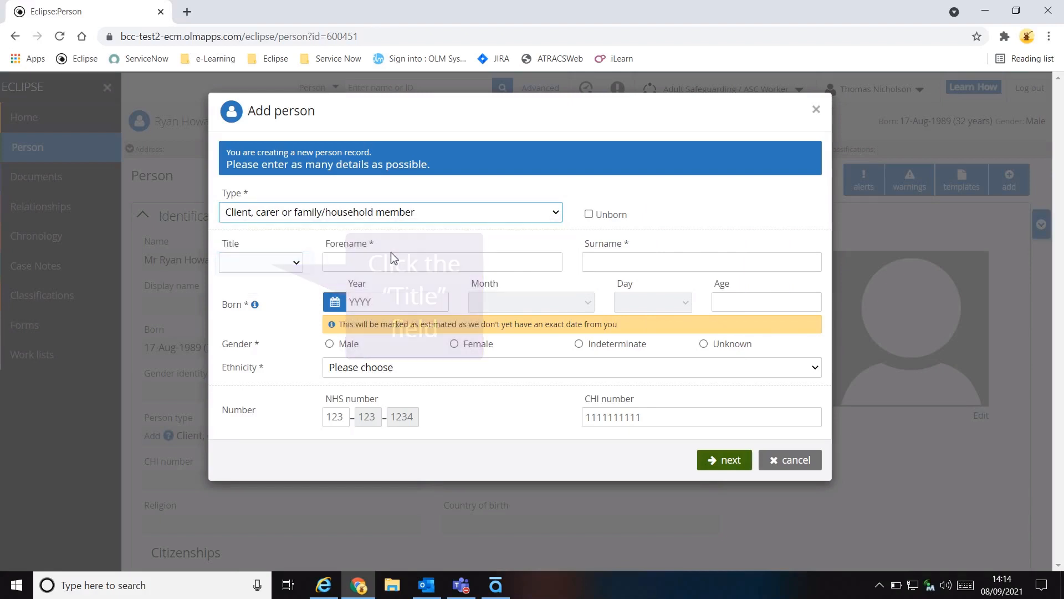
Set the new person's title to Mrs and enter her forename and surname.
left_click(295, 263)
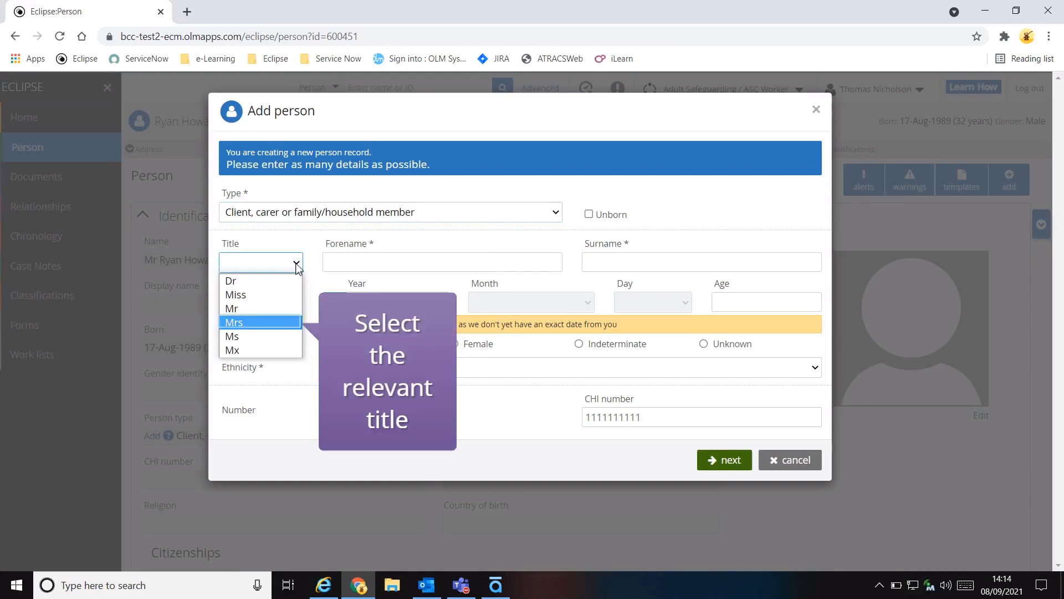
left_click(282, 324)
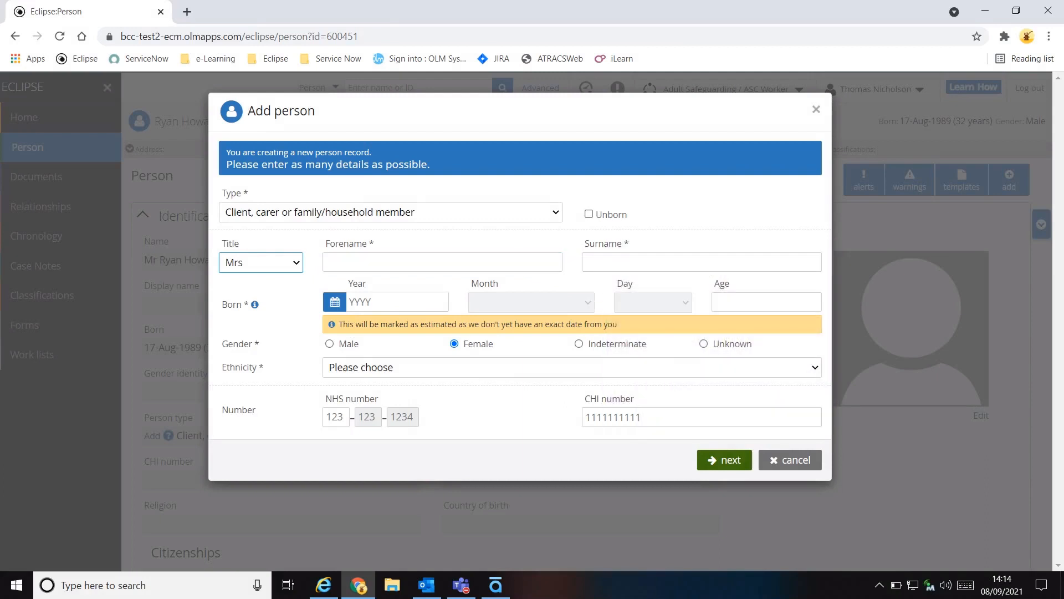
left_click(344, 263)
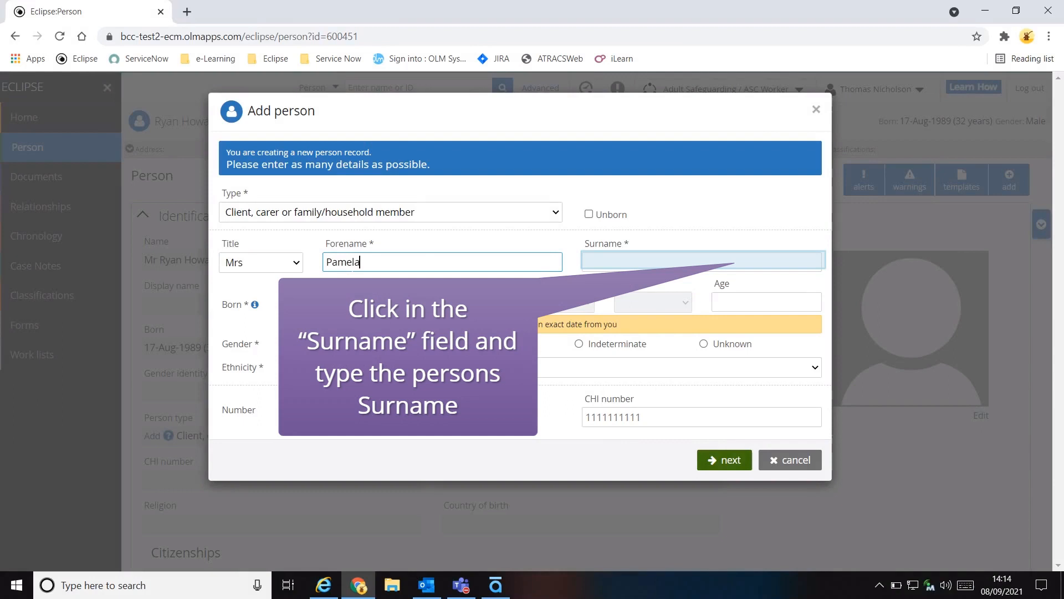
left_click(607, 260)
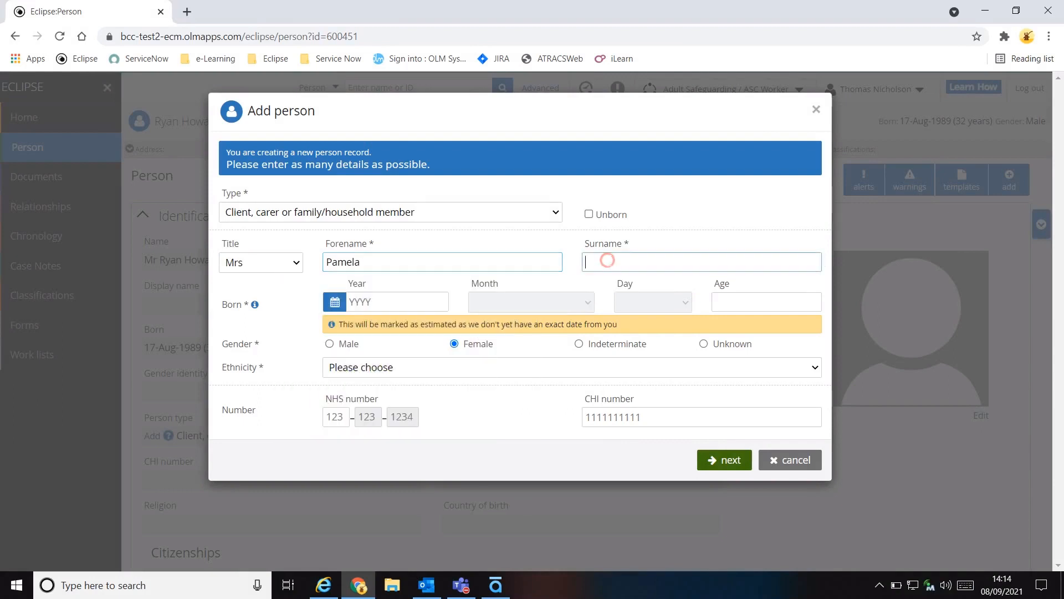
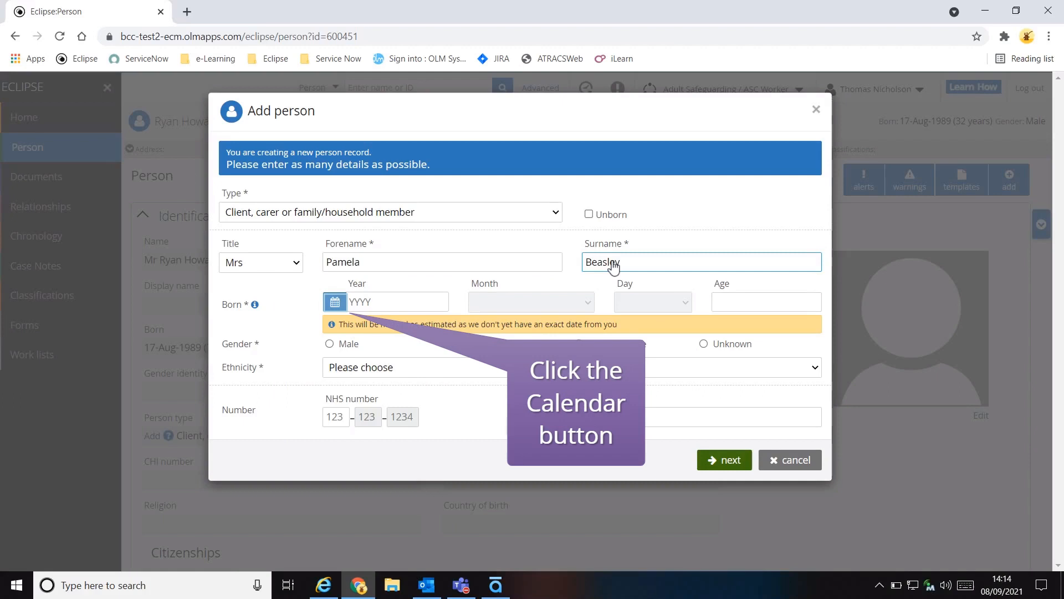
Pick the new person's exact date of birth from the calendar, choosing the year, month and day.
left_click(334, 302)
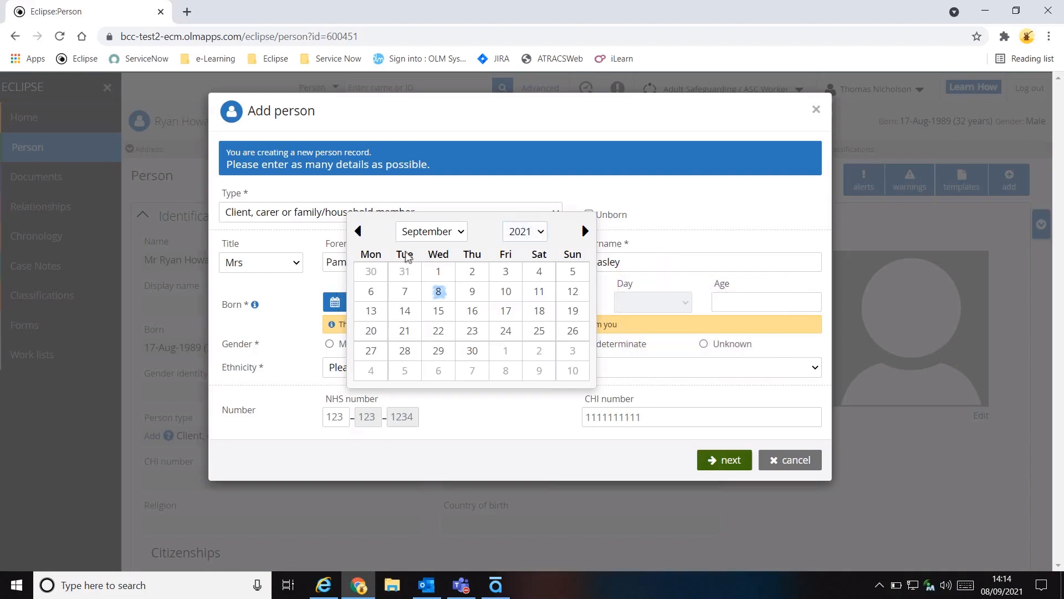
left_click(539, 232)
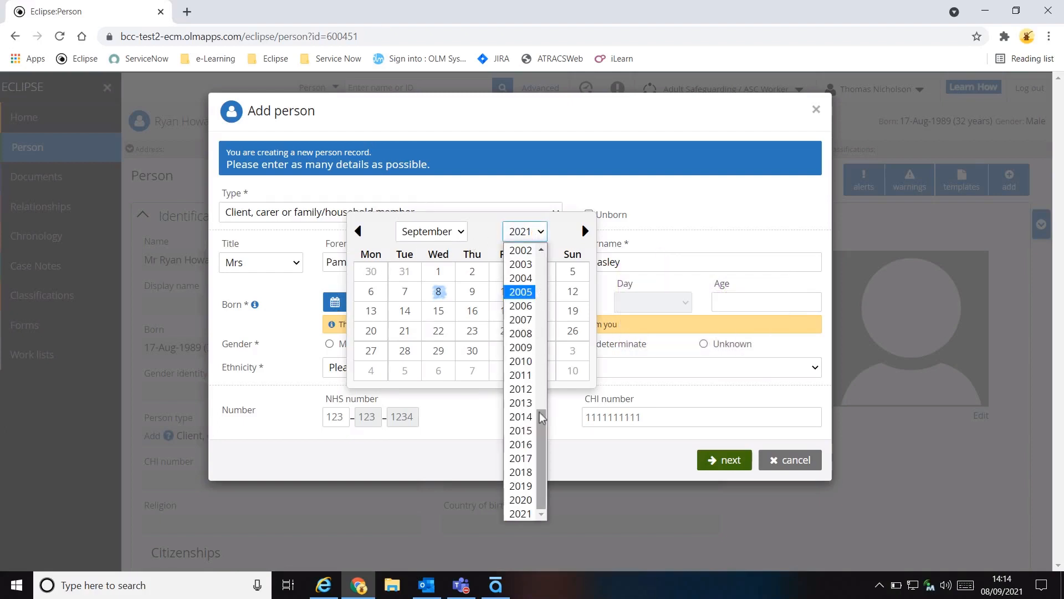
left_click_drag(542, 441, 554, 342)
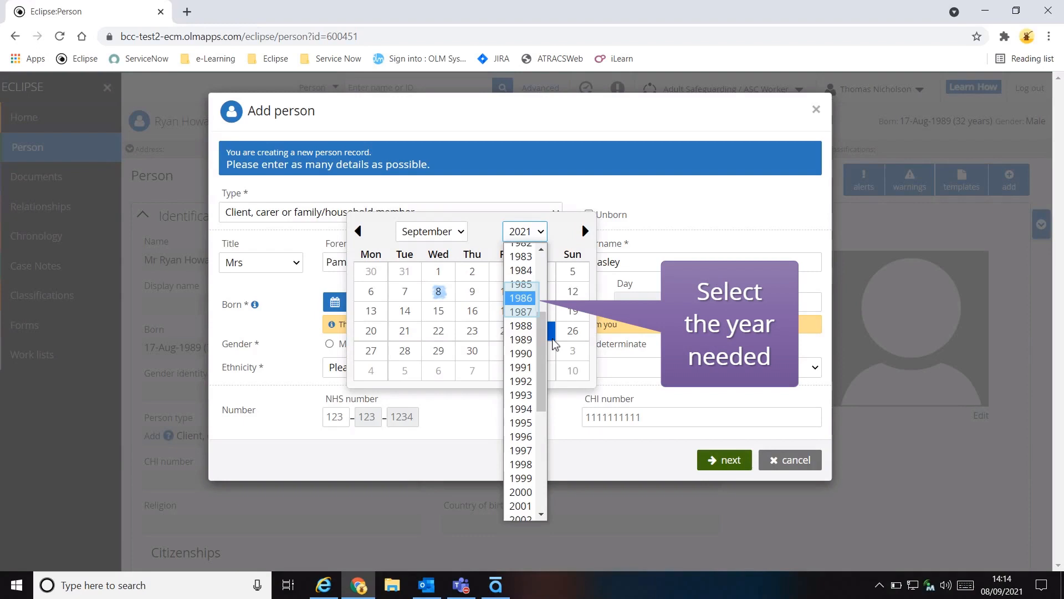
left_click(529, 302)
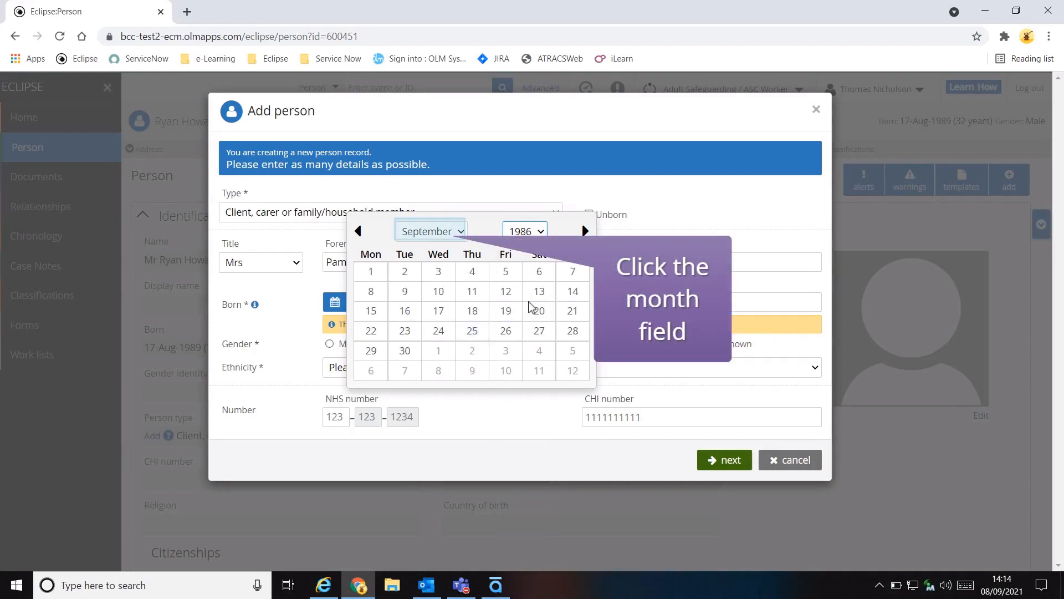
left_click(463, 233)
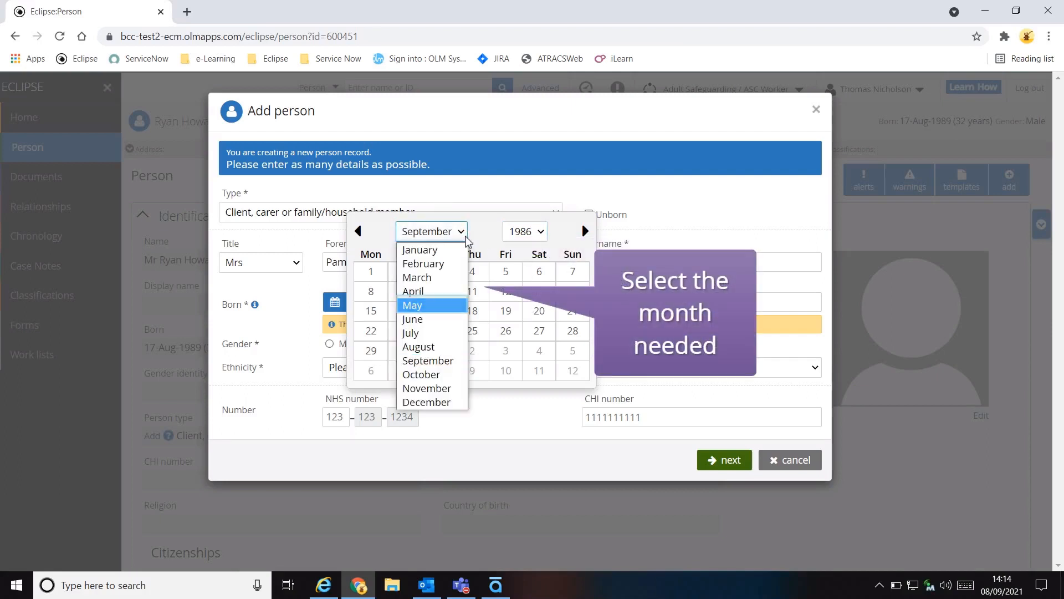
left_click(413, 305)
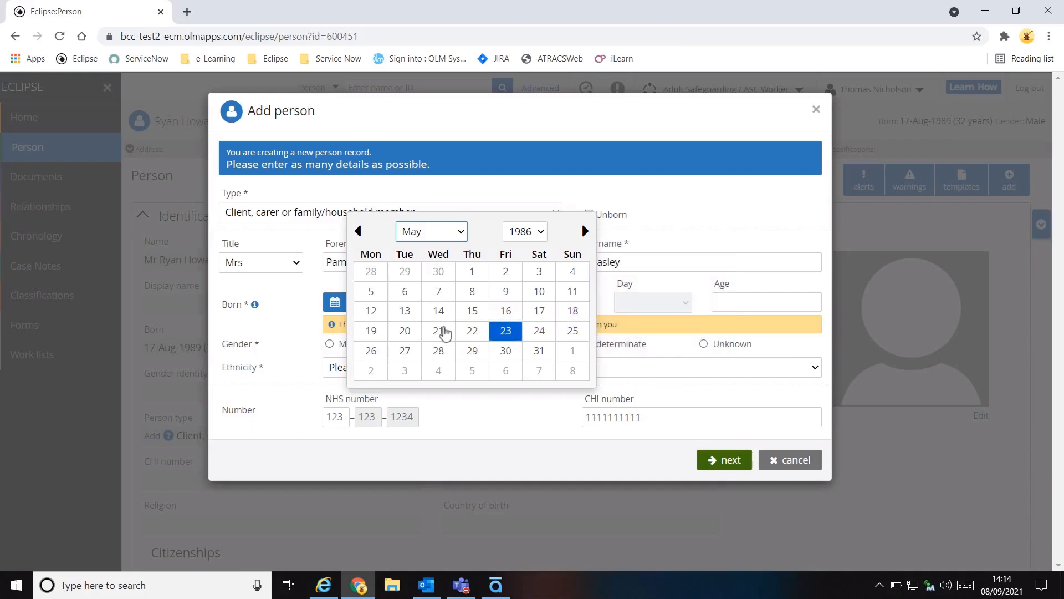
left_click(510, 335)
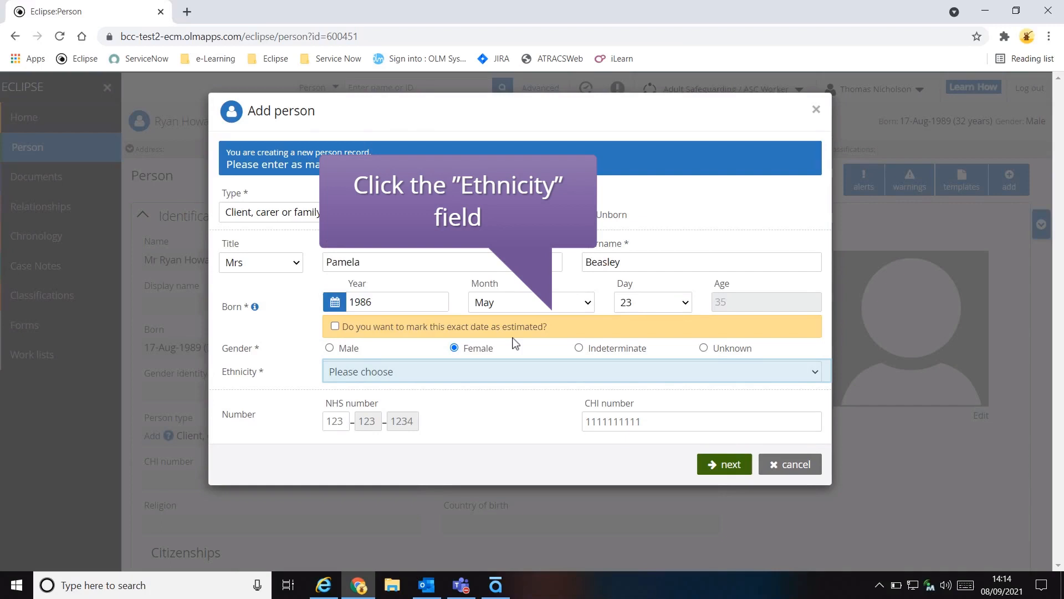
Set the ethnicity to White - British and continue to the relationship details.
left_click(814, 370)
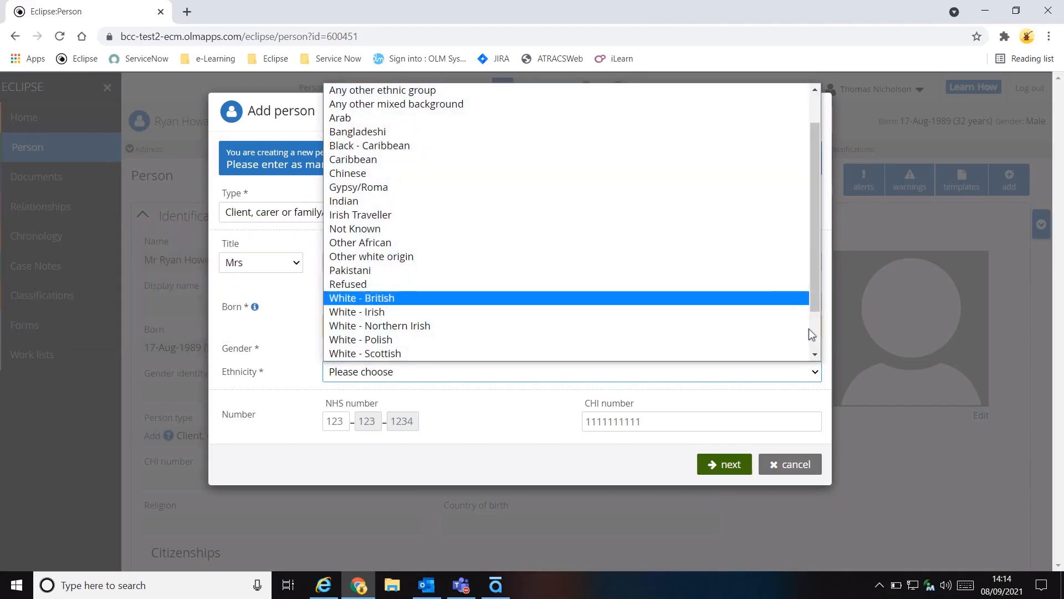
left_click(776, 298)
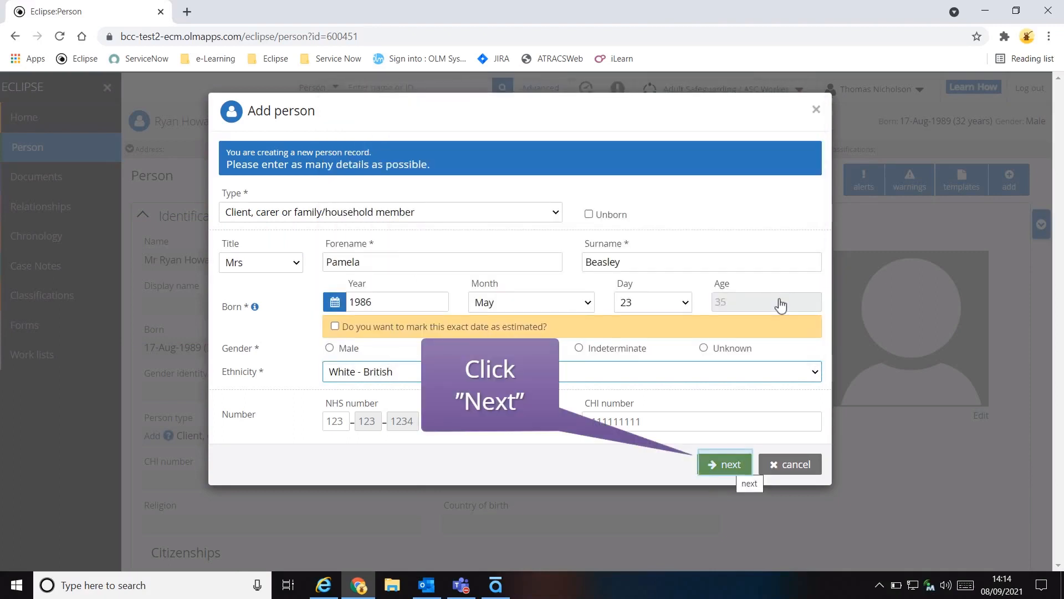
left_click(731, 465)
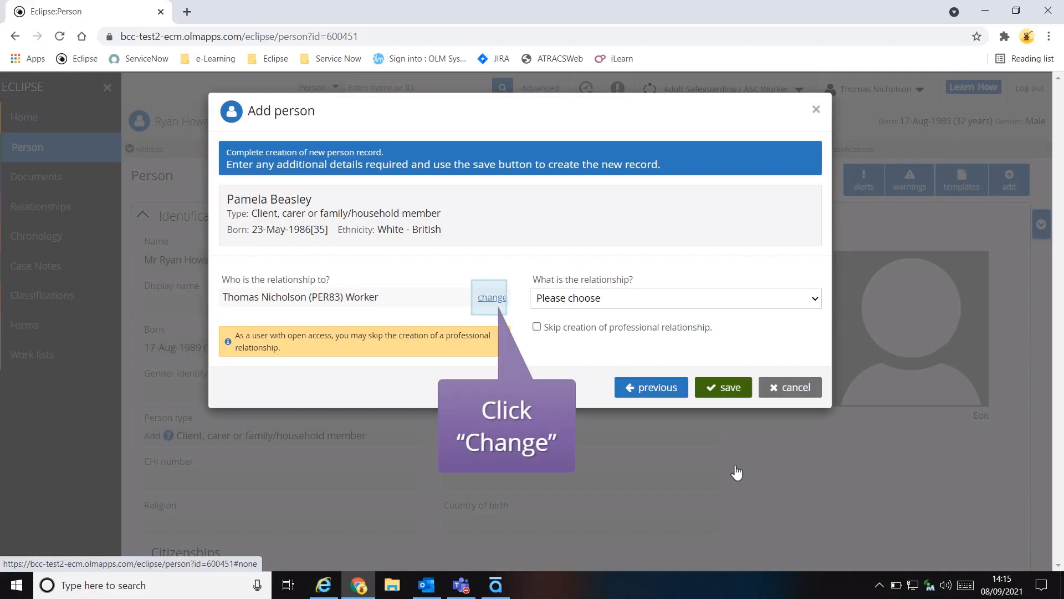
Change who the relationship is to by searching for the BCC worker's forename and selecting the matching worker.
left_click(490, 298)
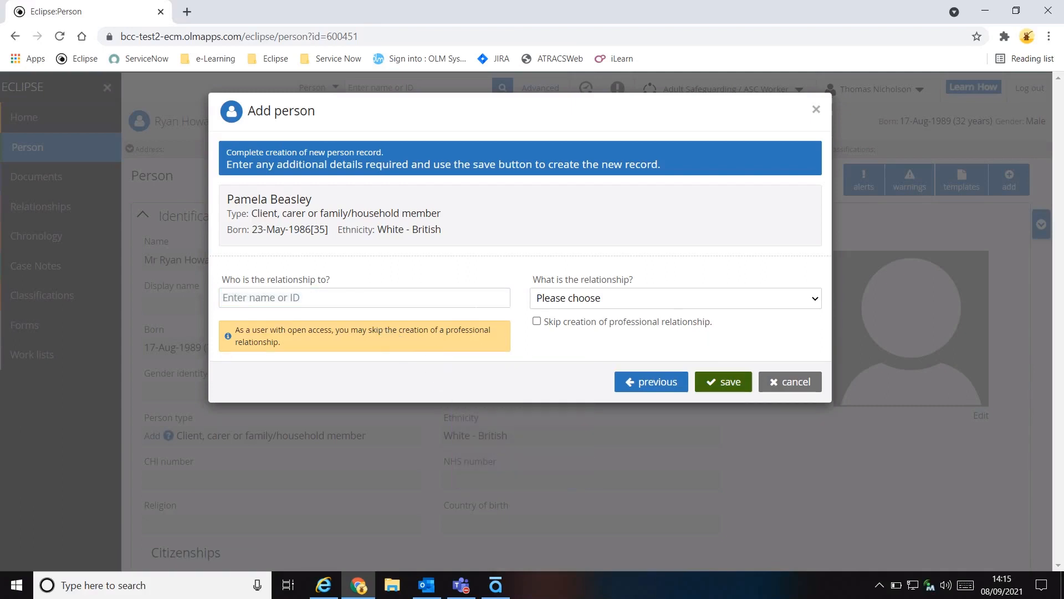
left_click(414, 301)
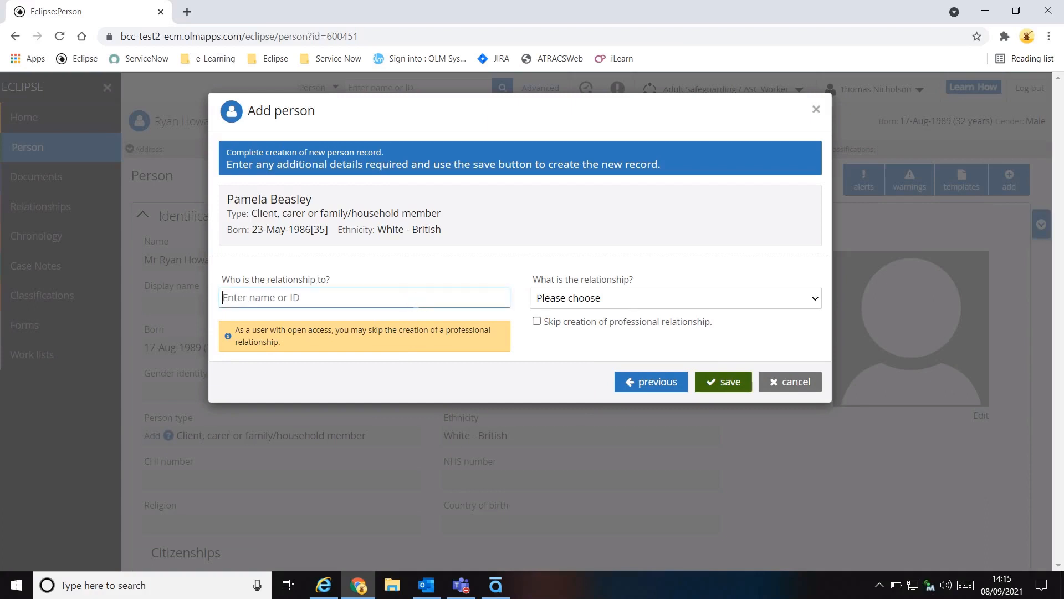
type("thomas")
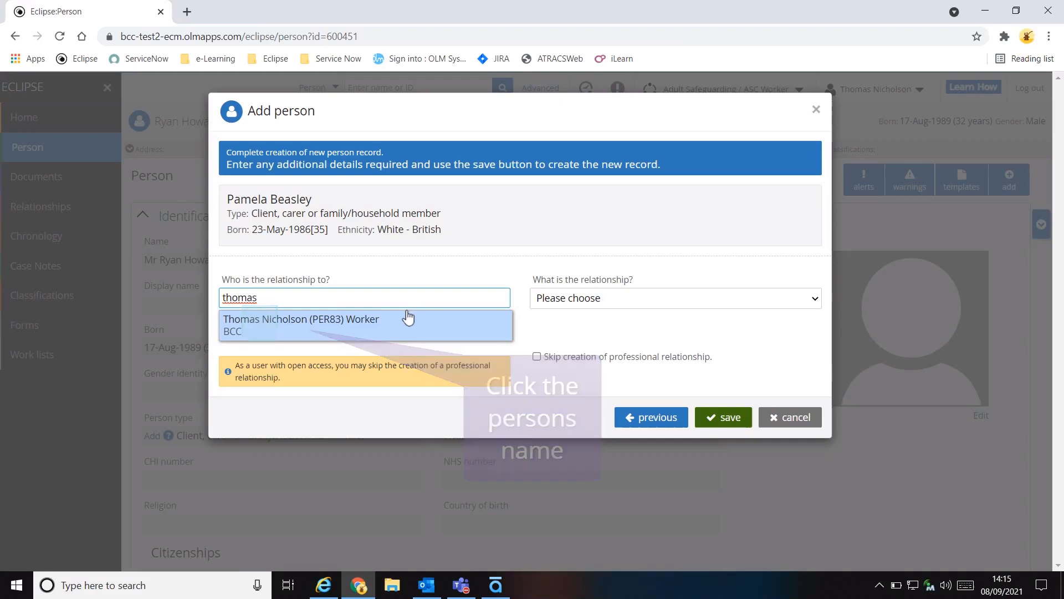
left_click(261, 326)
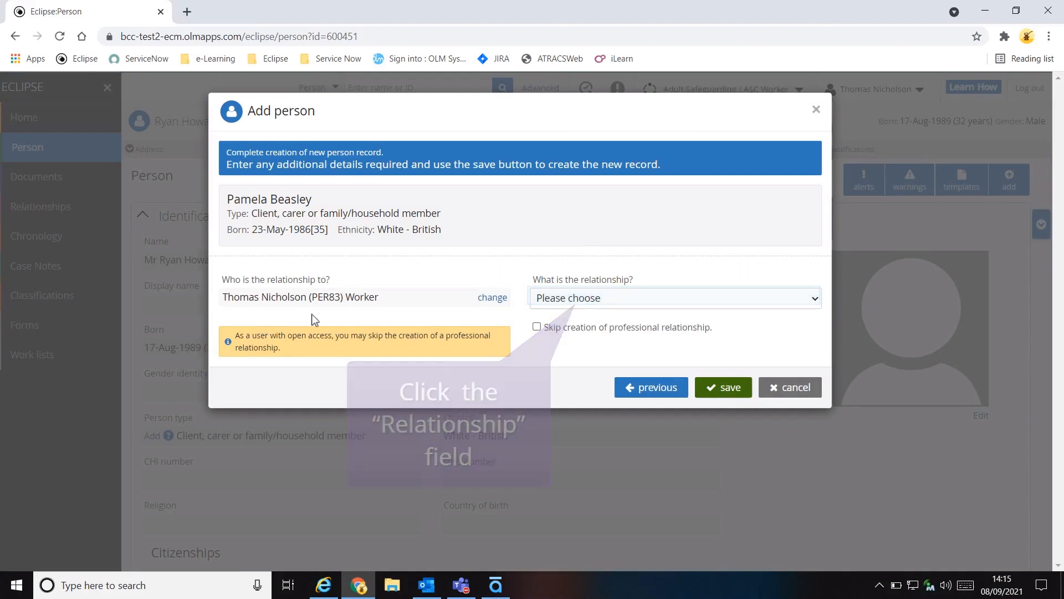
Try to choose Youth Professional as the new person's relationship to the selected worker.
left_click(815, 300)
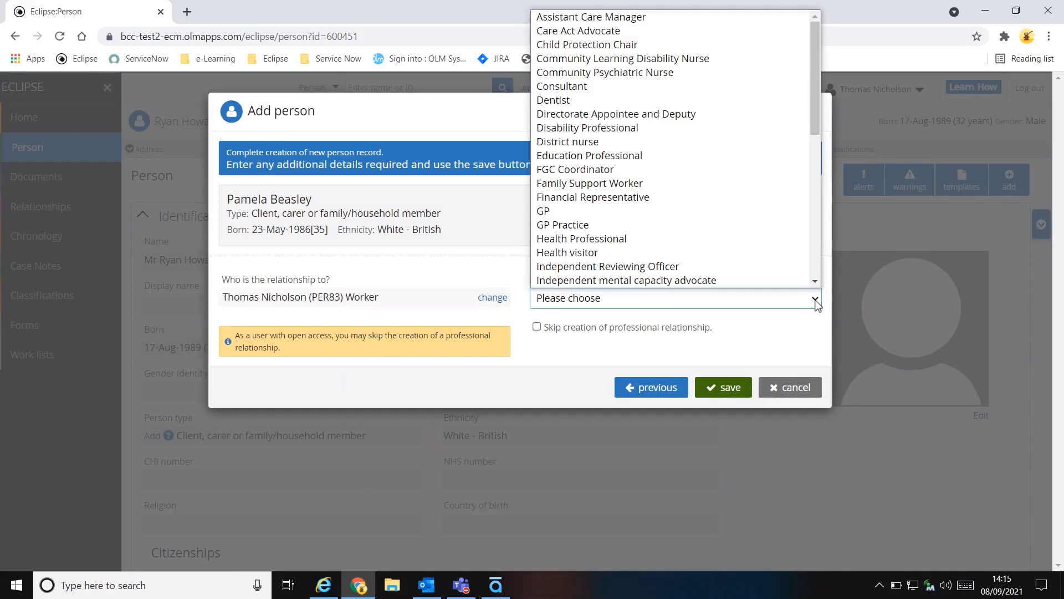
key("g")
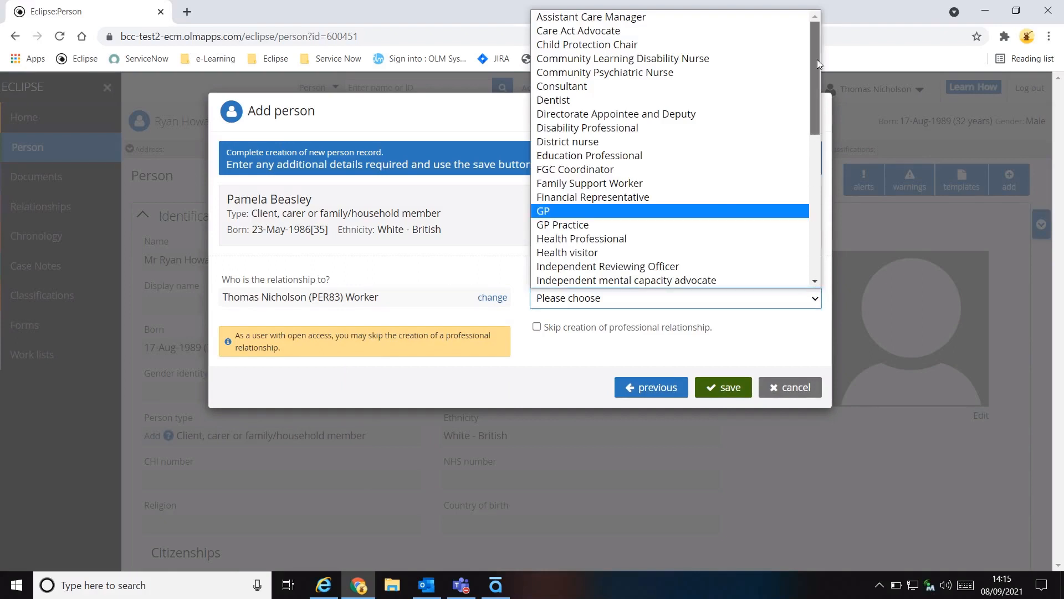
left_click_drag(817, 58, 812, 214)
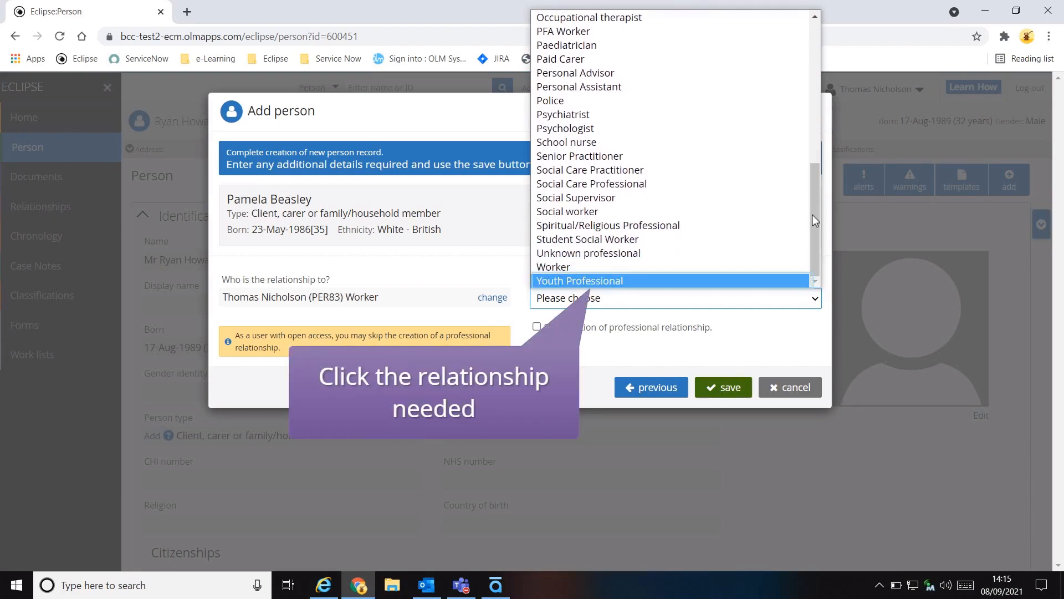
left_click(769, 280)
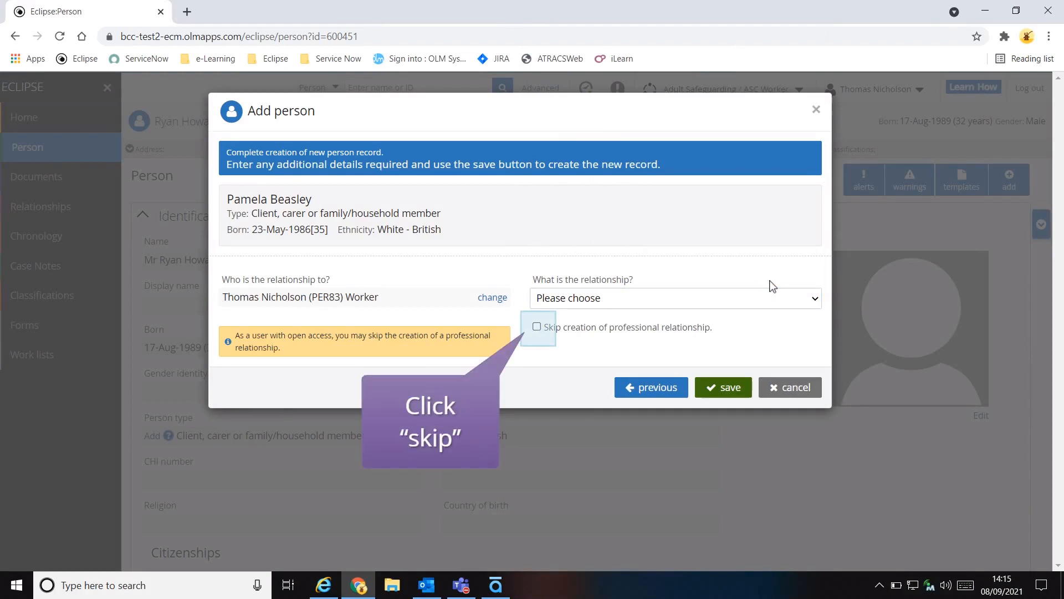
Skip the creation of a professional relationship and save the new person record.
left_click(537, 327)
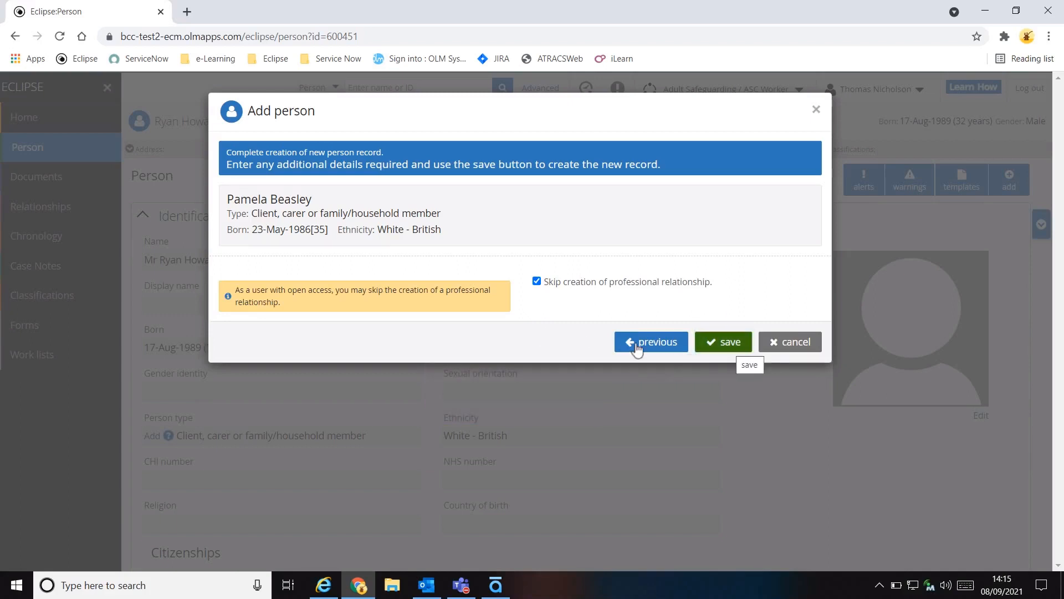
left_click(730, 351)
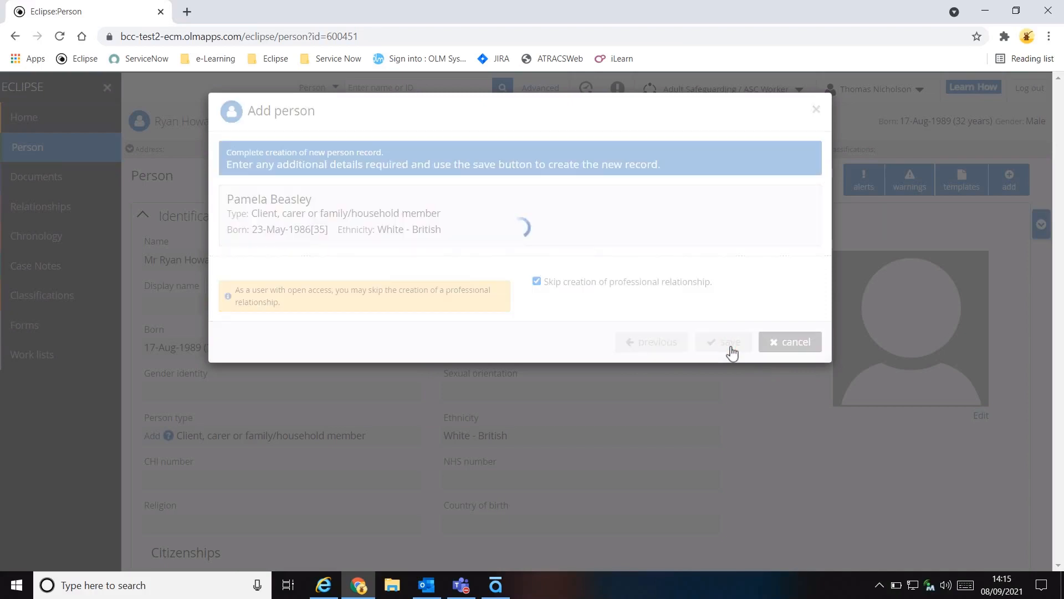